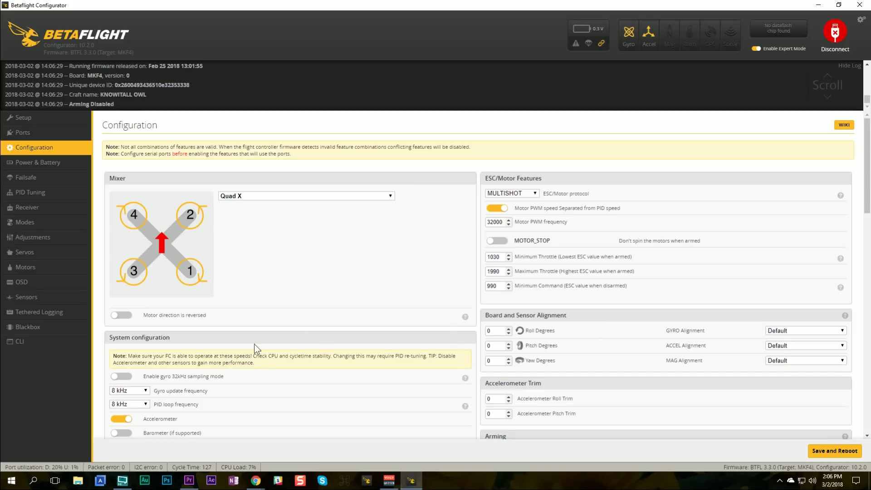
# - Enable 32 kHz gyro sampling and set the PID loop frequency to 8 kHz
pyautogui.click(122, 378)
pyautogui.scroll(-1, 224, 384)
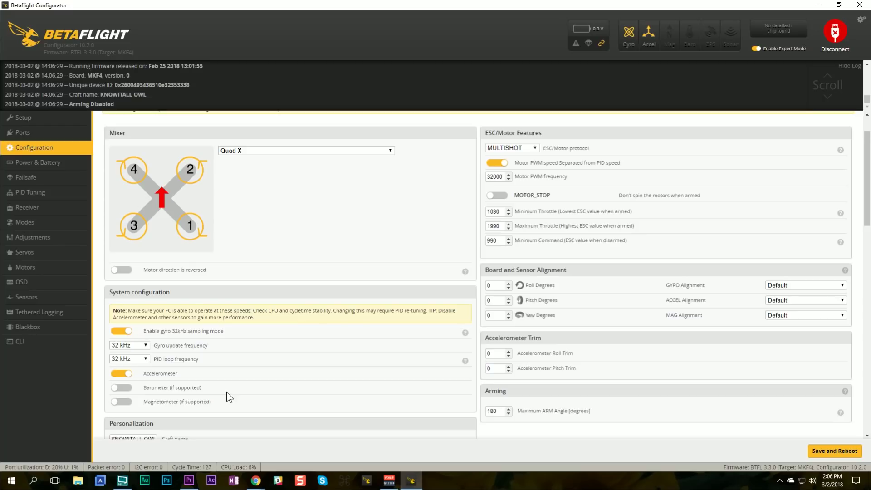
pyautogui.click(133, 360)
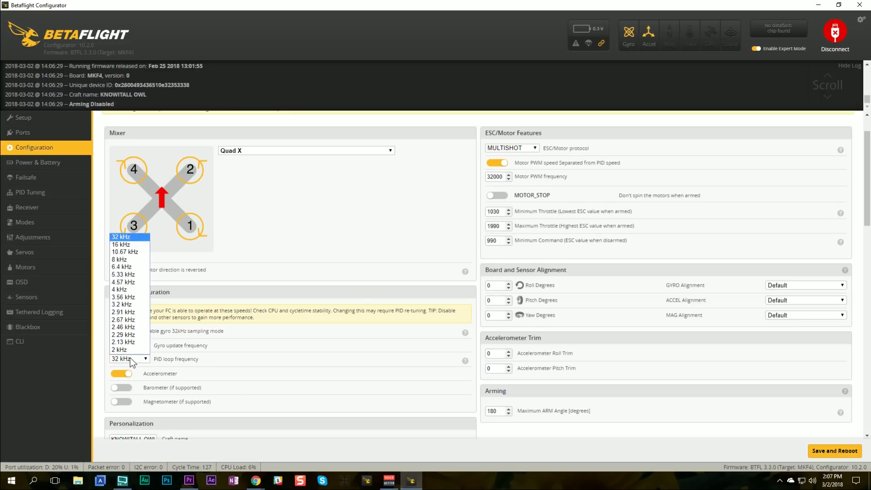
pyautogui.click(125, 260)
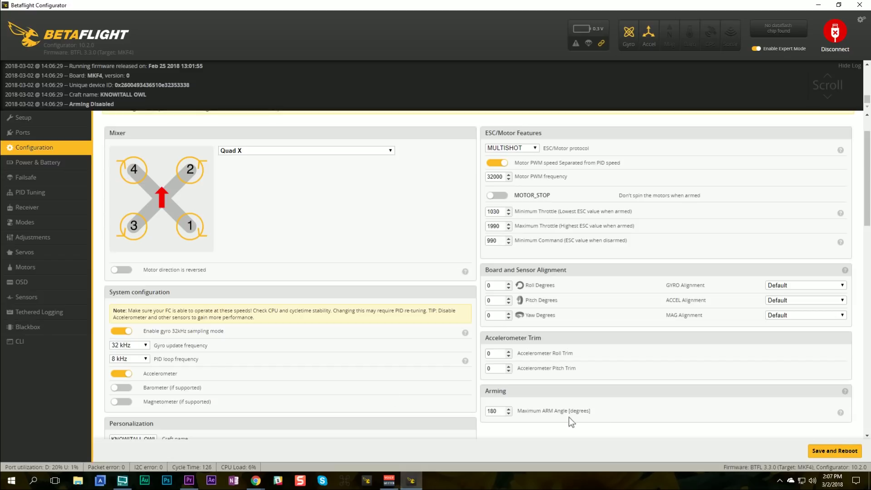
# - Save and reboot with 32 kHz gyro and 8 kHz PID, then disable the accelerometer and save again
pyautogui.click(830, 451)
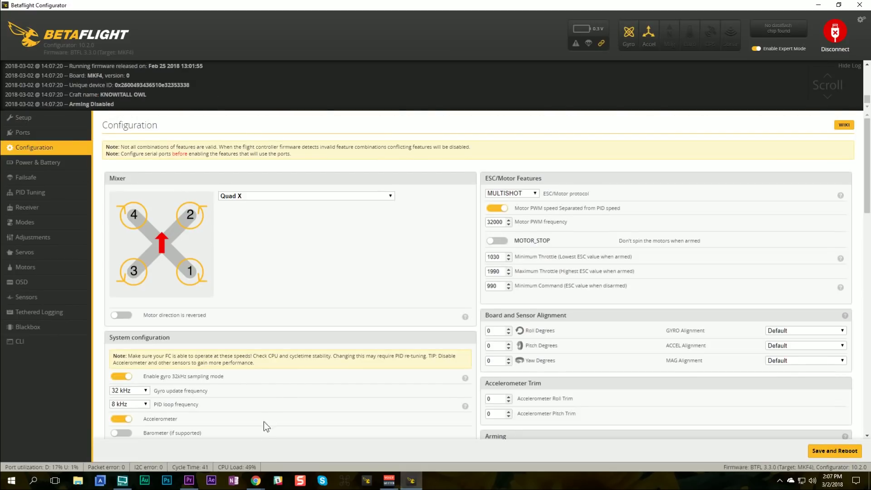
pyautogui.scroll(-2, 318, 336)
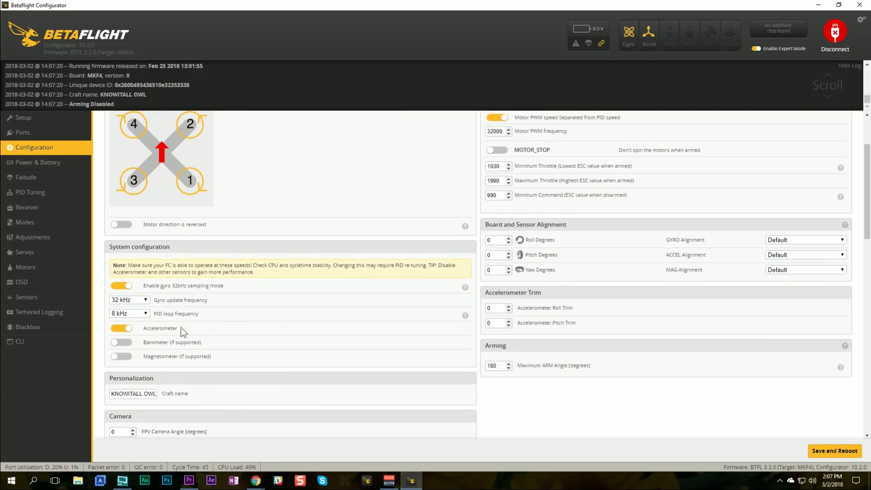
pyautogui.scroll(-2, 290, 326)
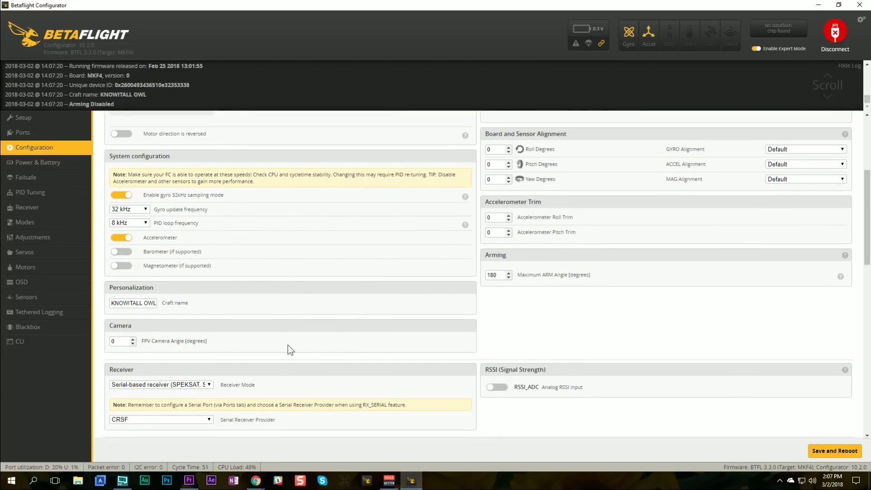
pyautogui.click(119, 237)
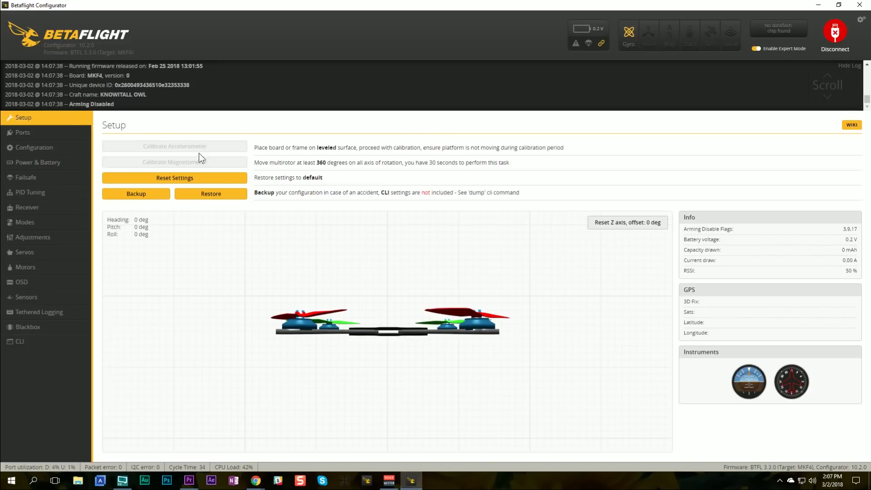
pyautogui.click(34, 147)
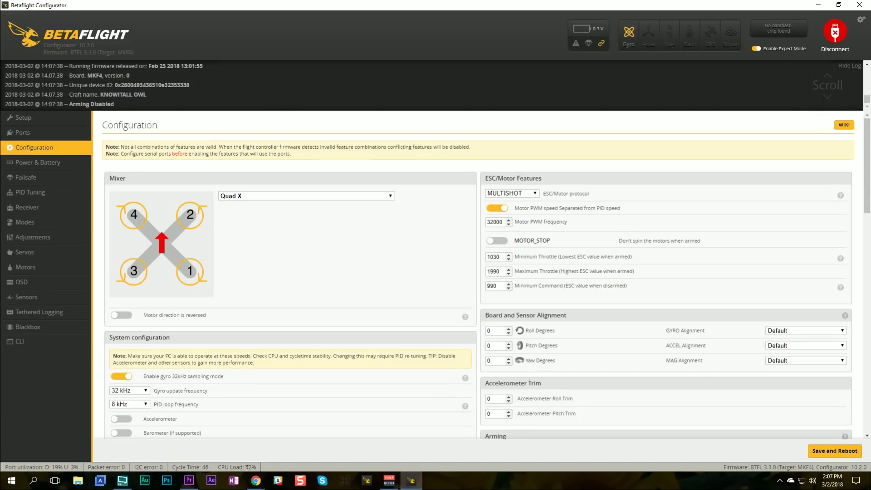
# - Turn off DYNAMIC_FILTER under Other Features, save and reboot, then try reconnecting
pyautogui.scroll(-5, 259, 402)
pyautogui.scroll(-6, 267, 389)
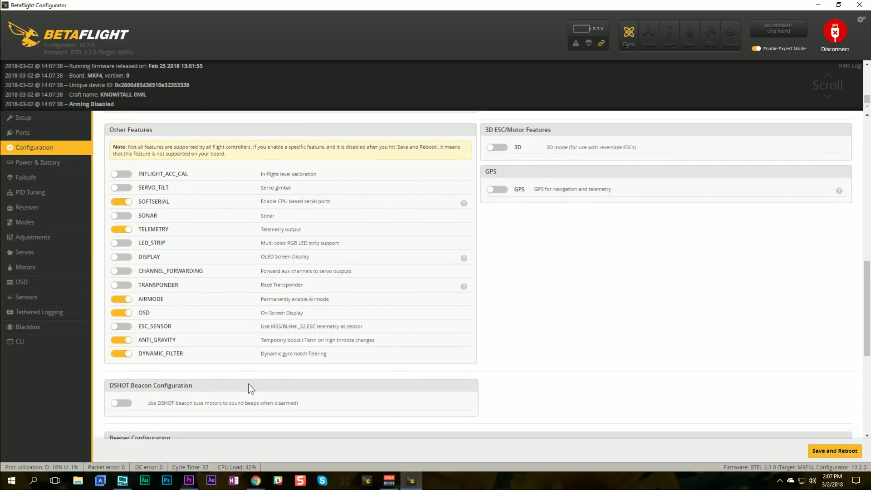
pyautogui.click(121, 354)
pyautogui.click(827, 450)
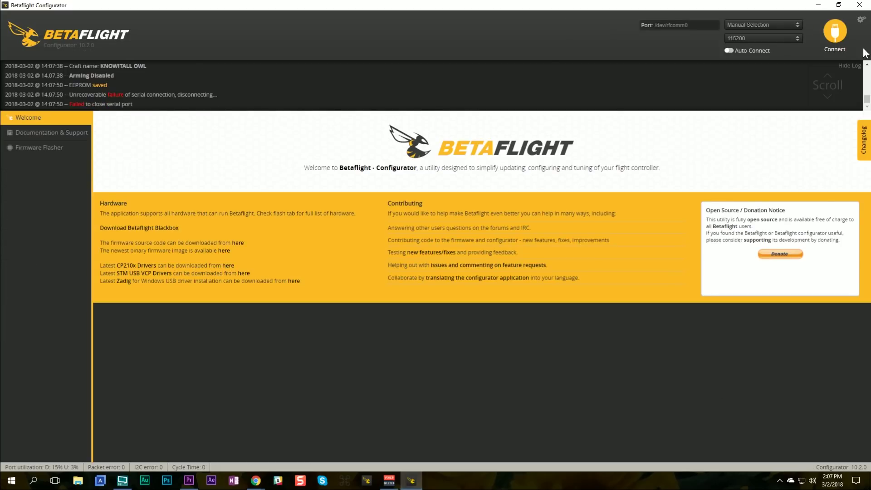
pyautogui.click(835, 39)
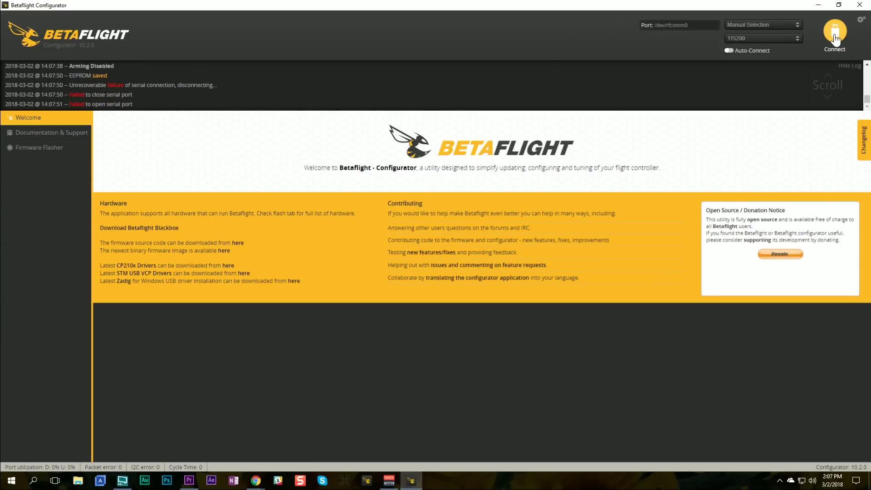
# - Reconnect to the flight controller and set the PID loop frequency to 16 kHz
pyautogui.click(836, 39)
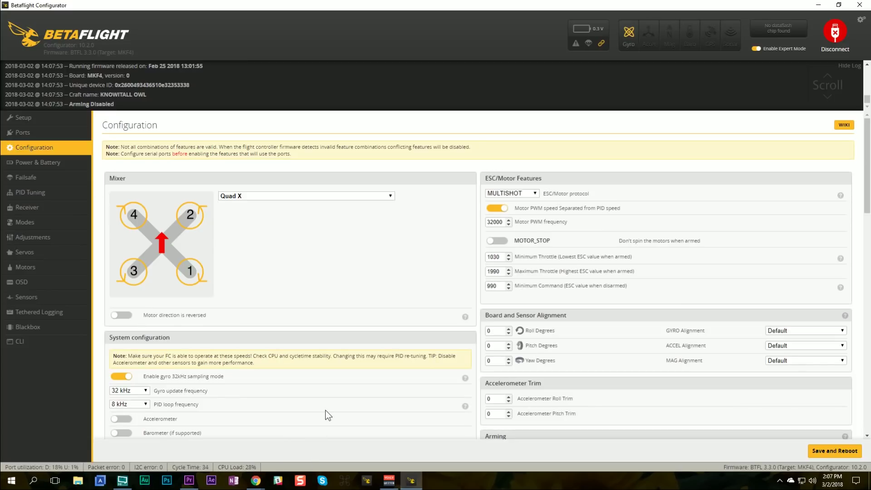
pyautogui.scroll(-3, 331, 401)
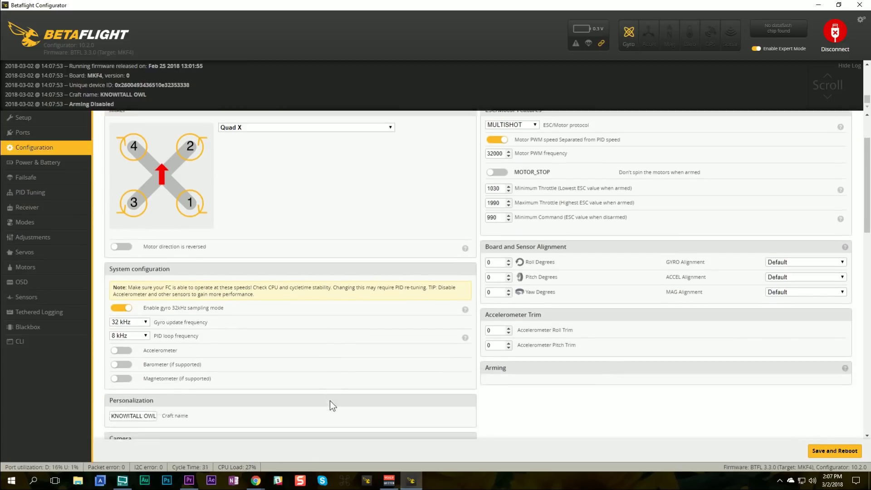
pyautogui.scroll(2, 331, 291)
pyautogui.scroll(-1, 272, 301)
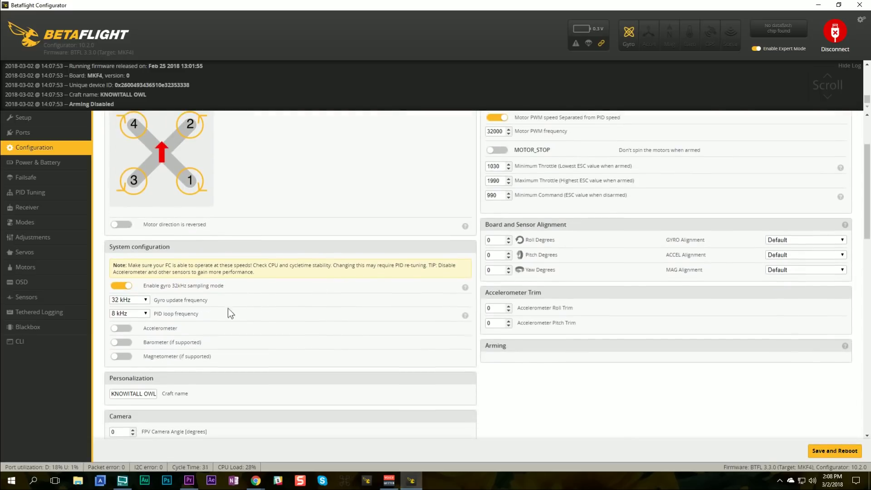
pyautogui.click(138, 314)
pyautogui.click(128, 328)
# - Save and reboot with the 16 kHz PID loop, then reconnect to the board
pyautogui.click(830, 452)
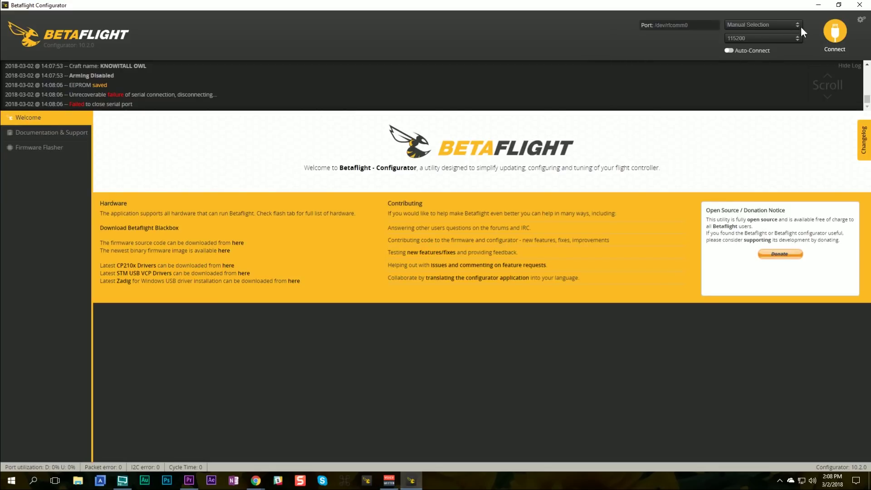
pyautogui.click(835, 29)
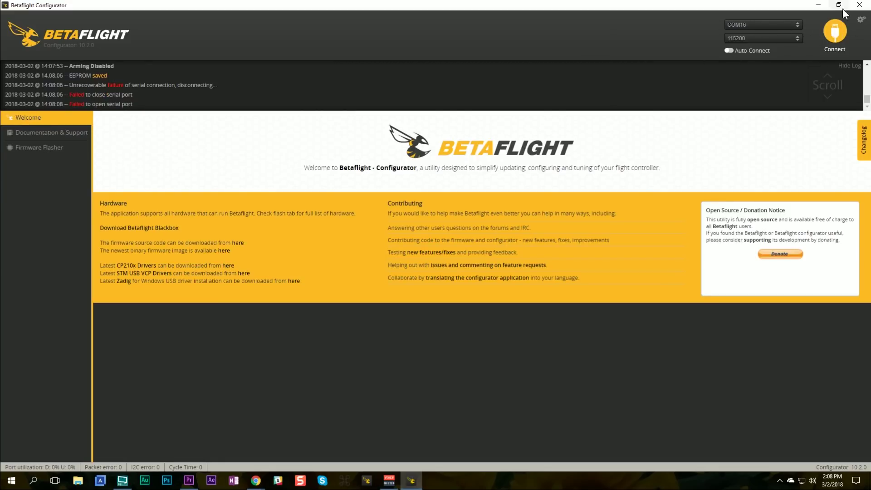
pyautogui.click(836, 30)
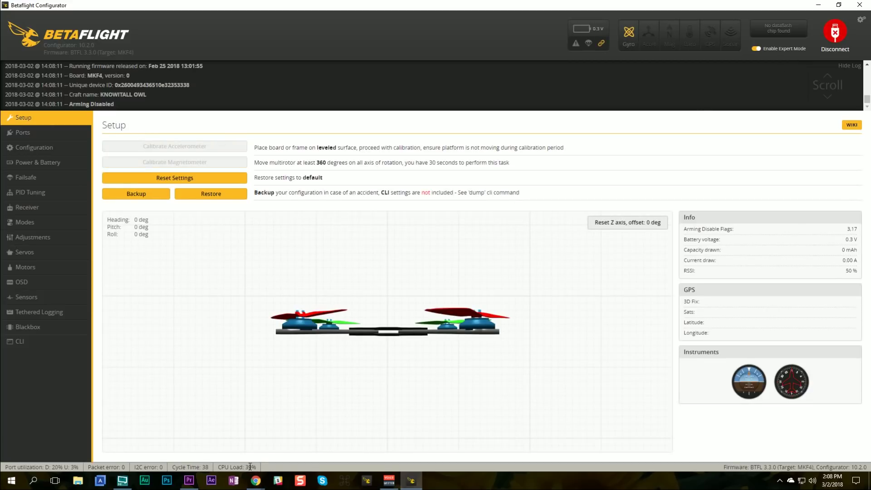
# - Return to the Configuration page to confirm 32 kHz gyro and 16 kHz PID loop
pyautogui.click(31, 146)
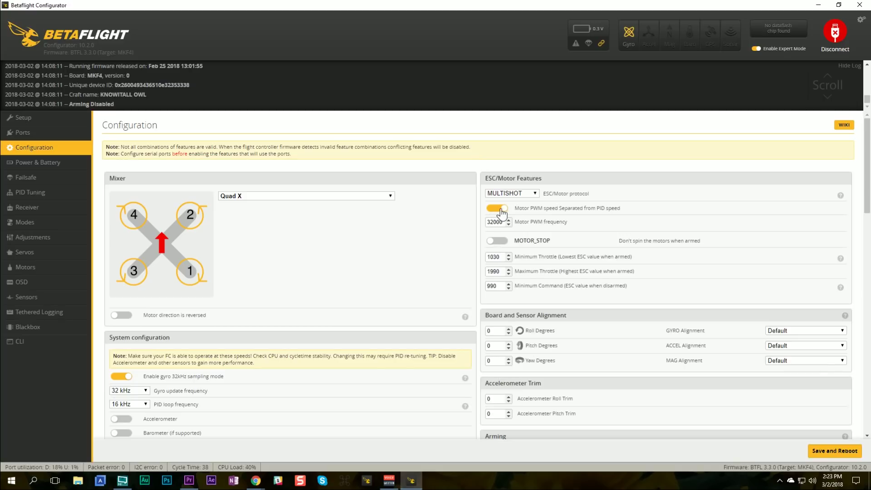
pyautogui.moveTo(501, 222); pyautogui.dragTo(481, 231)
pyautogui.click(530, 192)
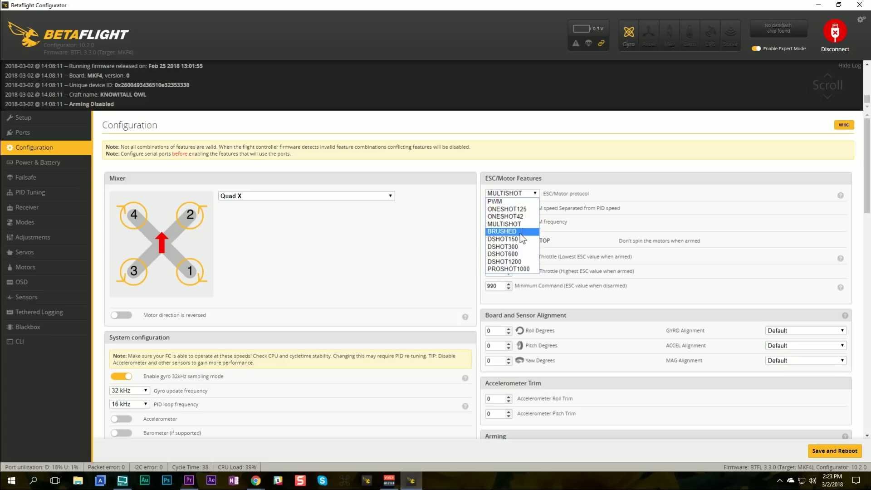
pyautogui.click(443, 252)
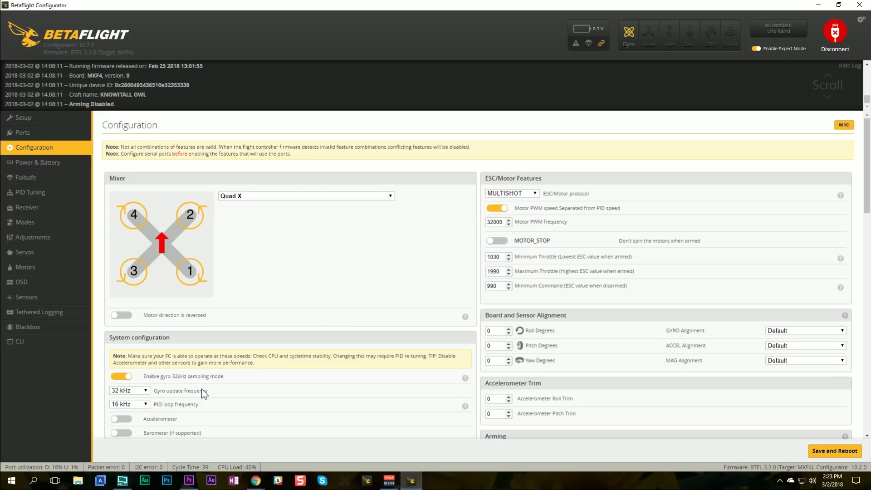
pyautogui.click(113, 407)
pyautogui.click(113, 409)
pyautogui.click(132, 406)
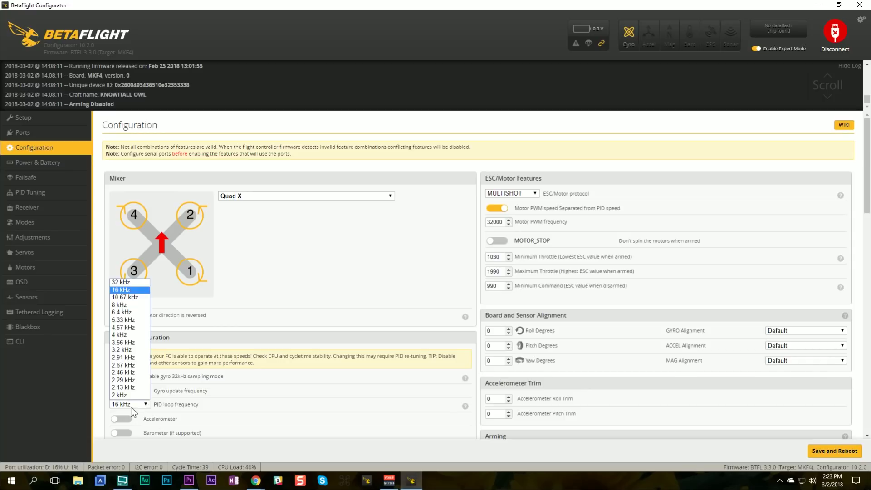
pyautogui.click(141, 282)
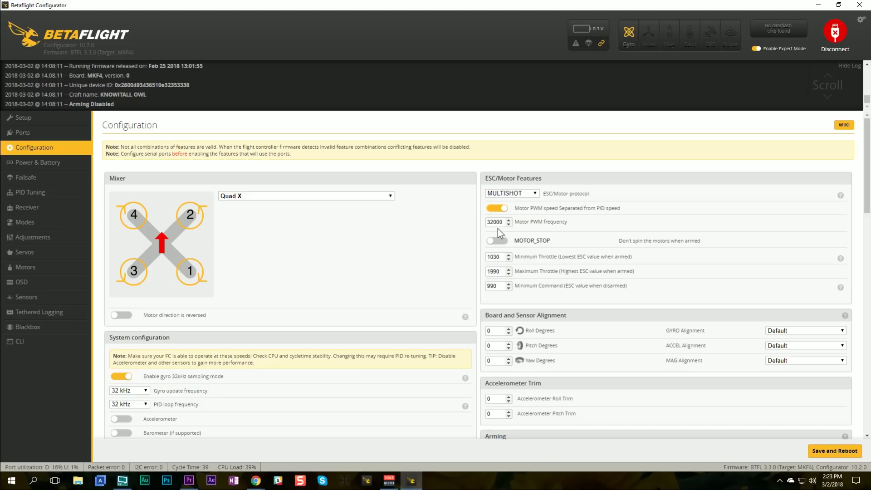
pyautogui.click(518, 194)
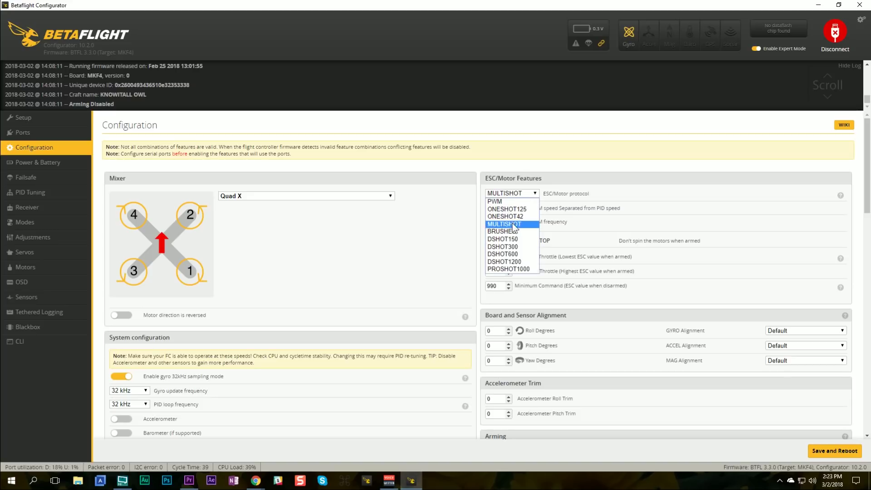
pyautogui.click(449, 282)
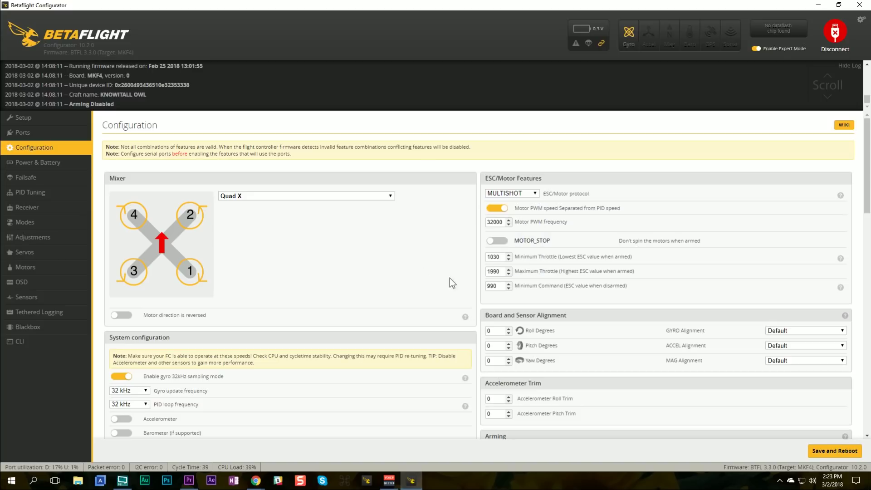
pyautogui.click(123, 404)
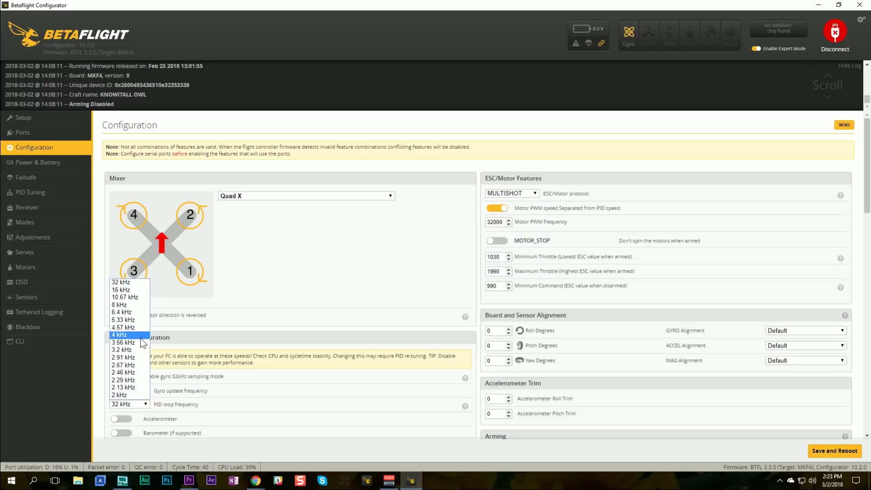
pyautogui.click(137, 290)
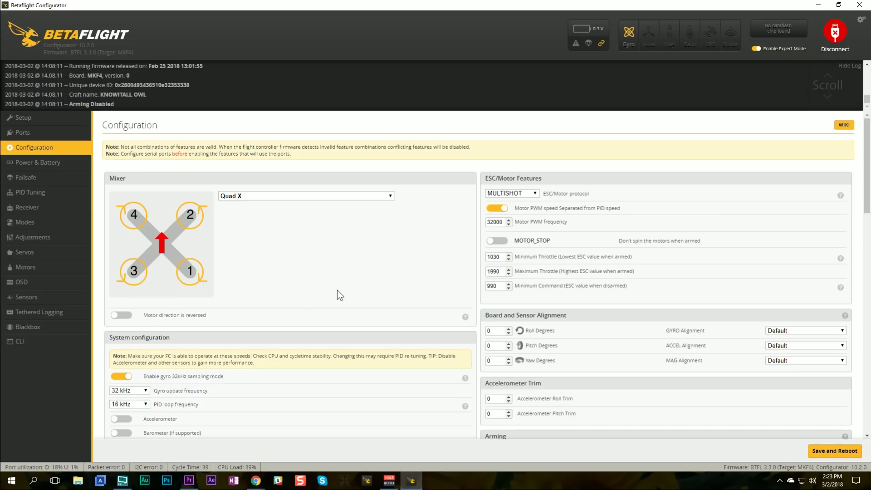